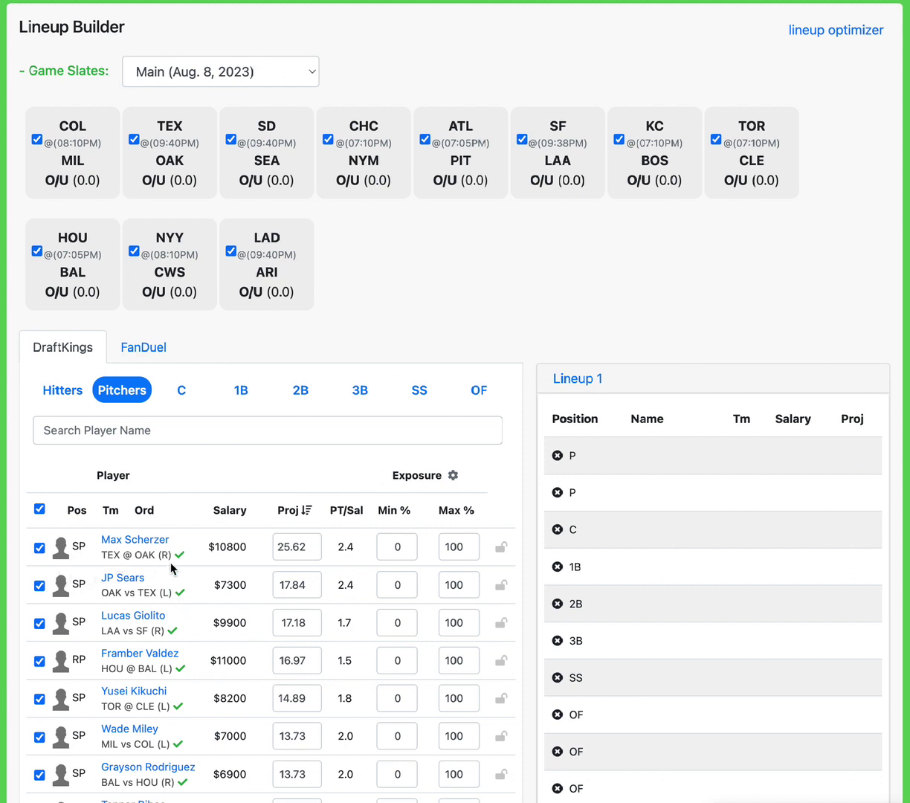
- Lock Max Scherzer (TEX, $10800) and JP Sears (OAK, $7300) as pitchers, then highlight Sears's salary
click(500, 548)
click(500, 586)
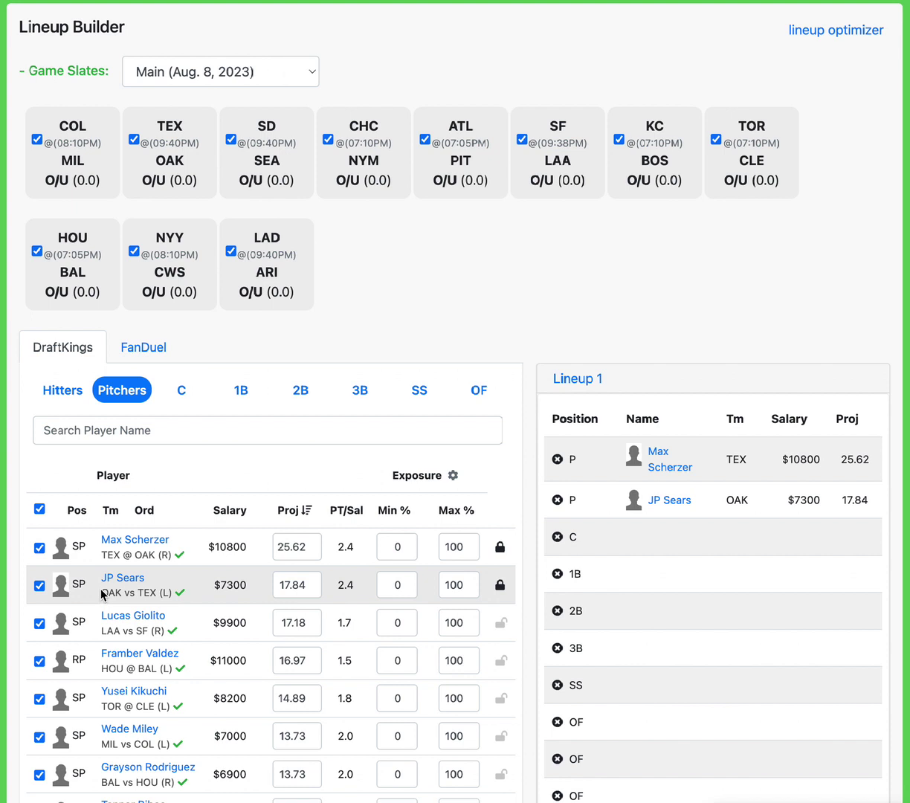
click(226, 584)
triple_click(227, 584)
click(210, 591)
double_click(230, 584)
click(251, 593)
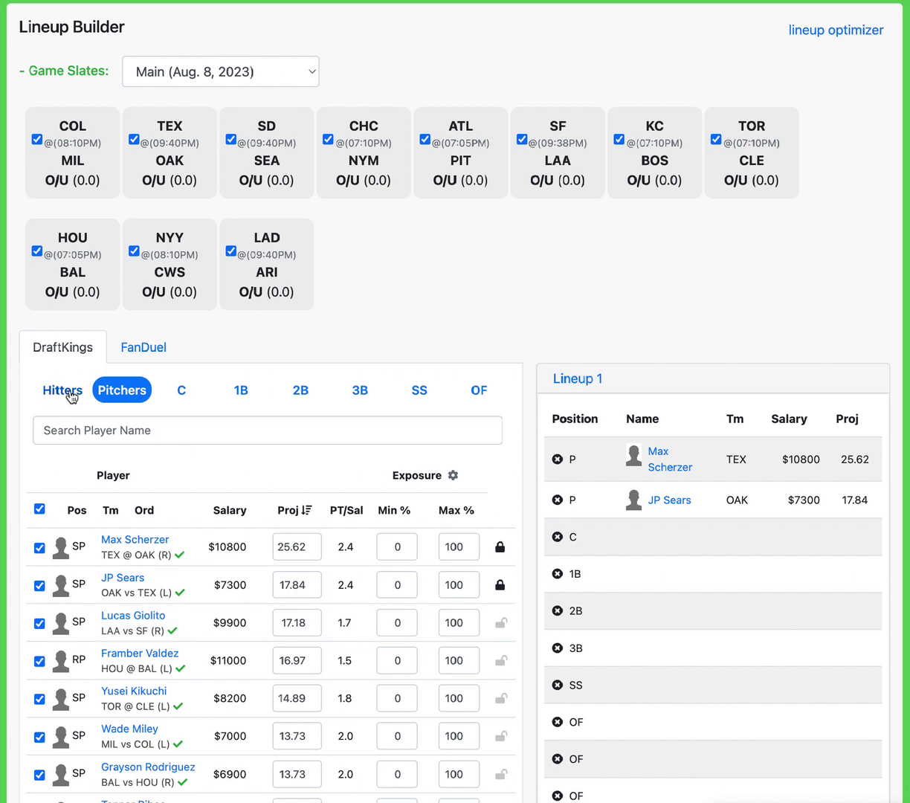
- Filter the pool to outfielders and lock Aaron Judge (NYY, $6500) into the first OF slot
click(477, 389)
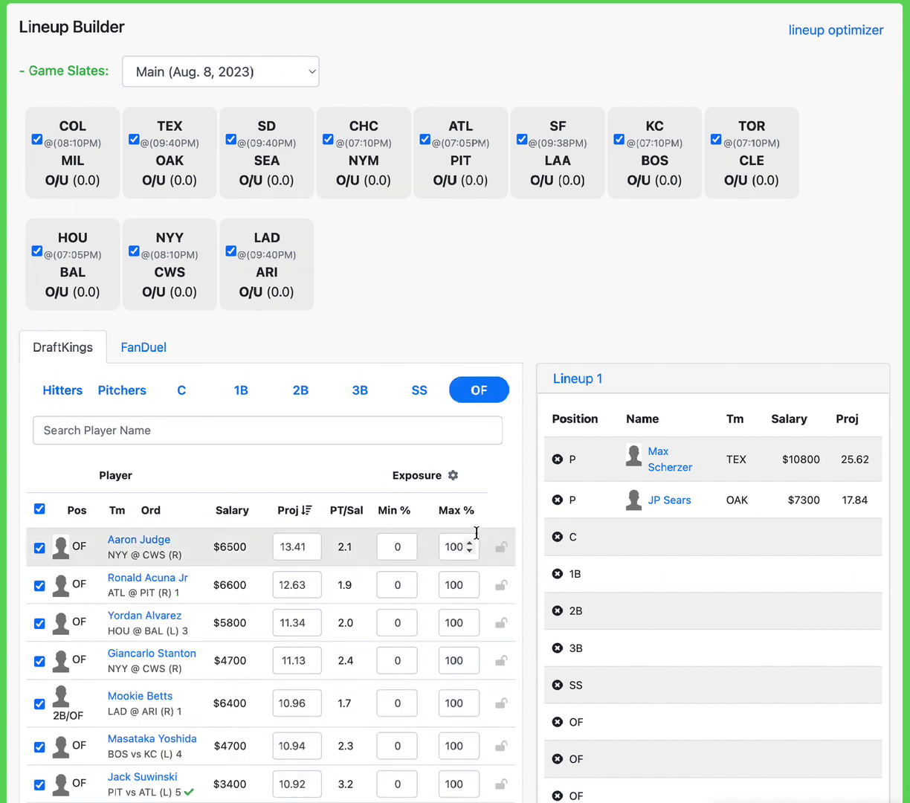
click(500, 548)
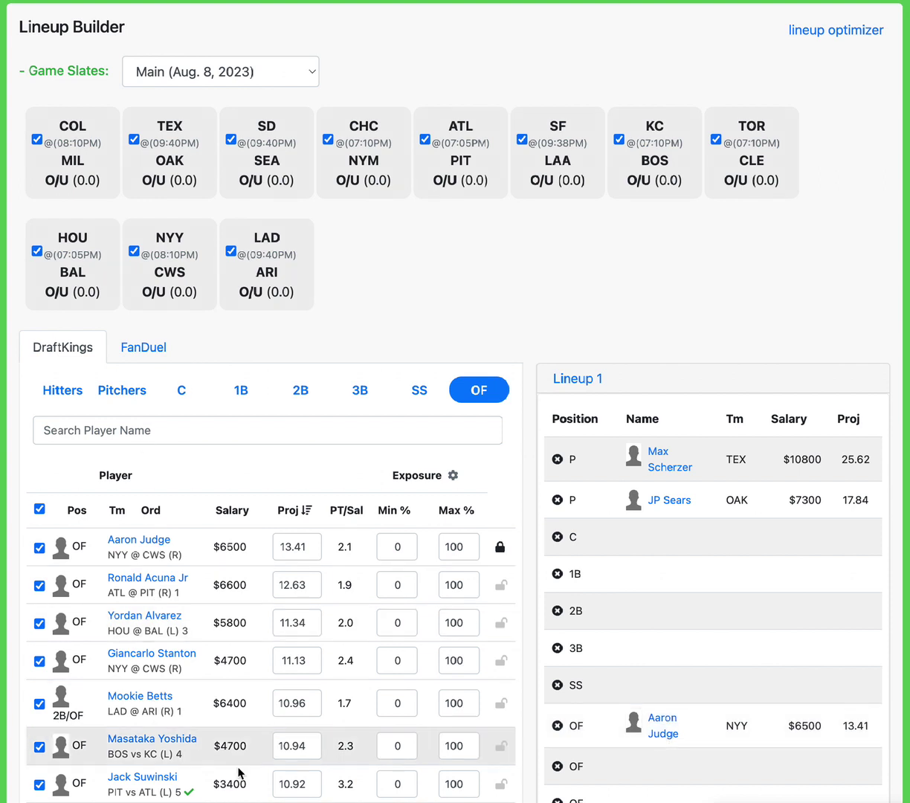
- Lock Jack Suwinski (PIT, $3400) into OF slot two and filter the pool to first basemen
click(497, 784)
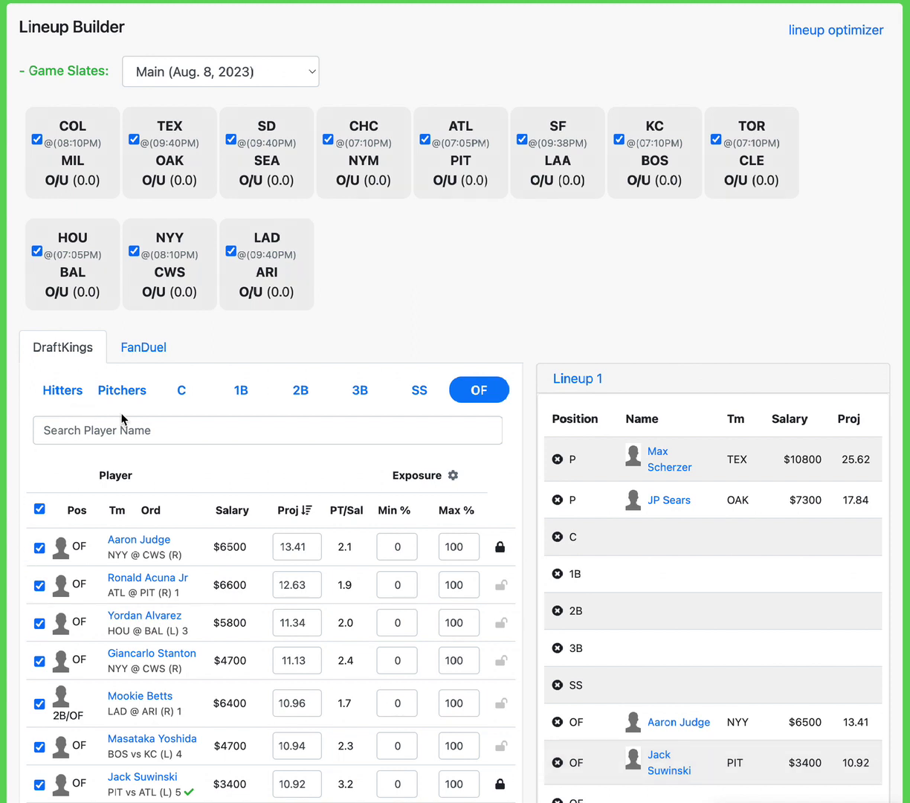
click(232, 388)
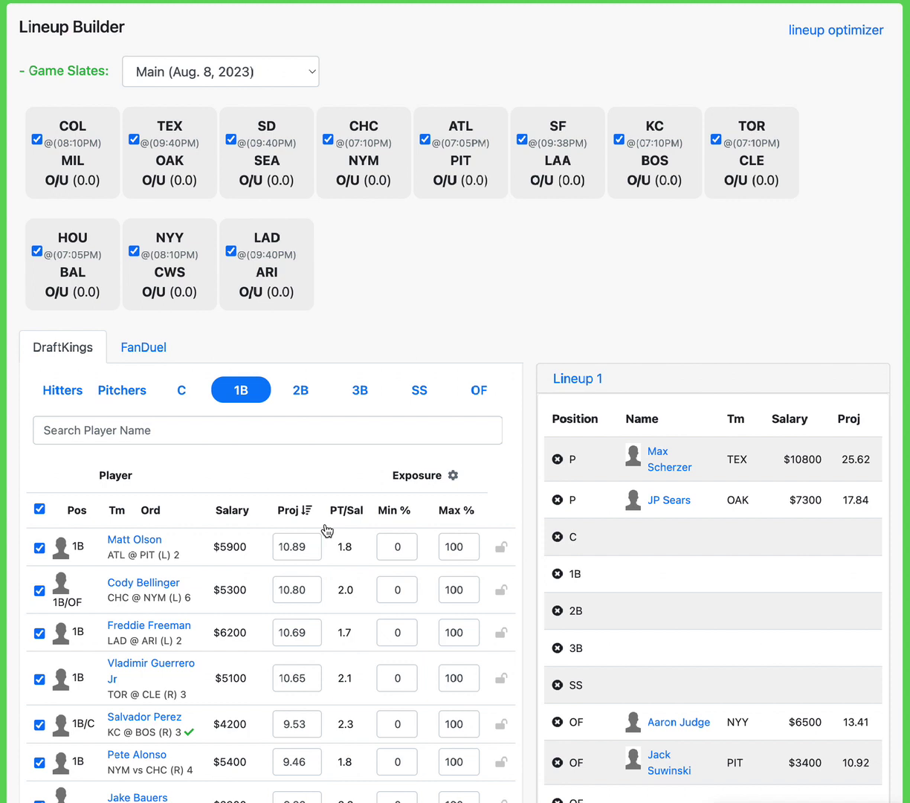
- Sort first basemen by PT/Sal and lock Jake Bauers (NYY, $2800, 9.32) at 1B
click(327, 520)
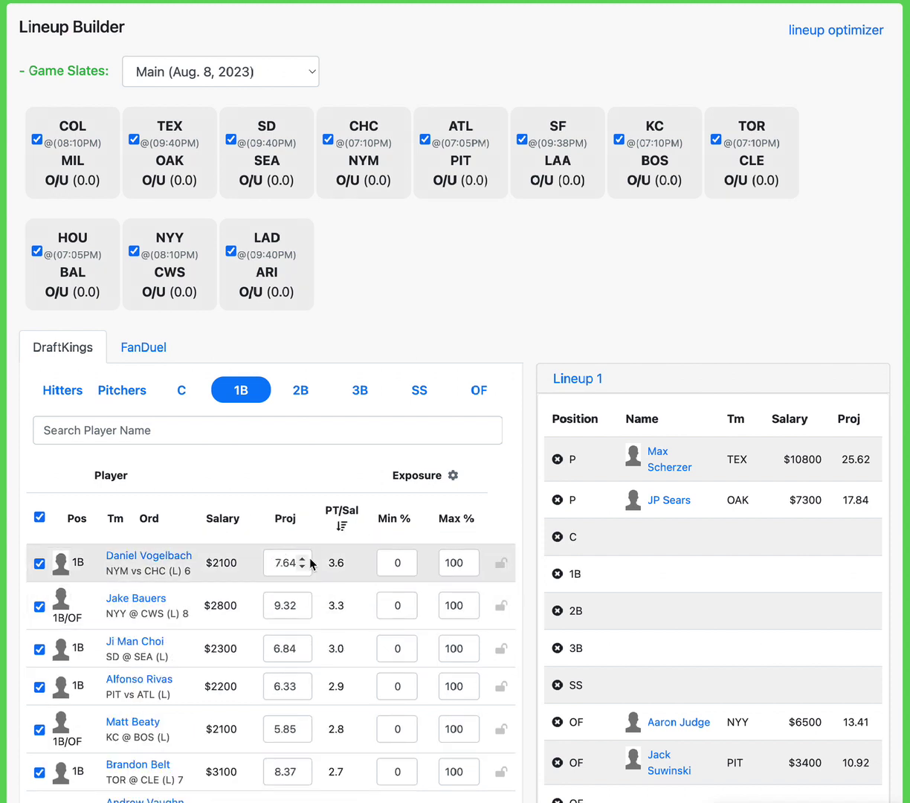
click(499, 605)
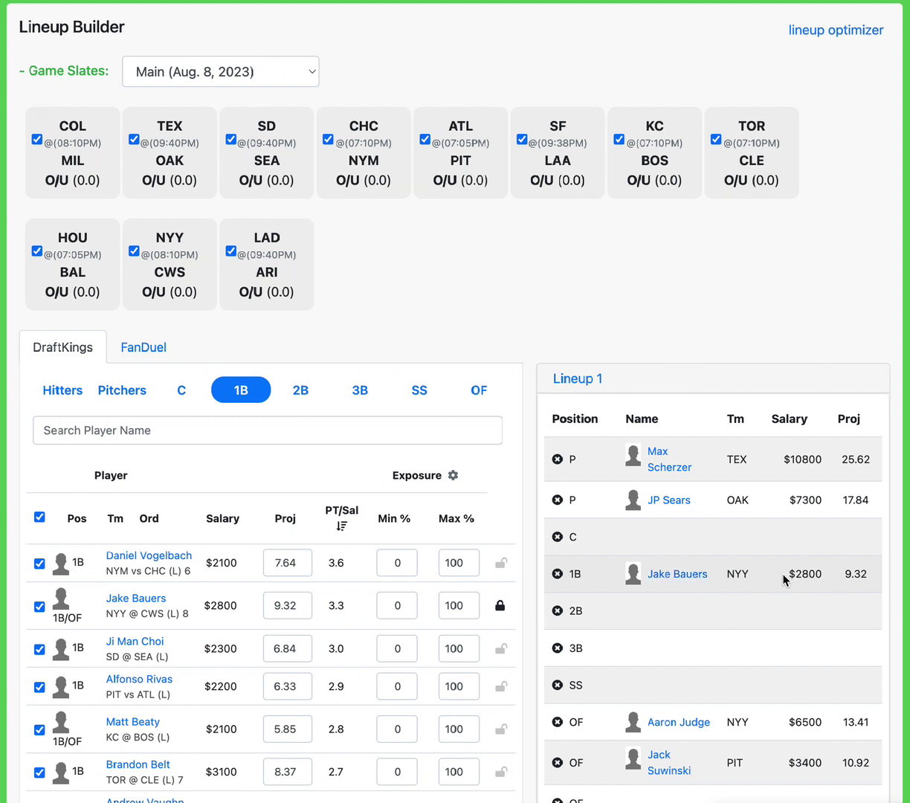
drag(786, 576, 839, 576)
click(844, 583)
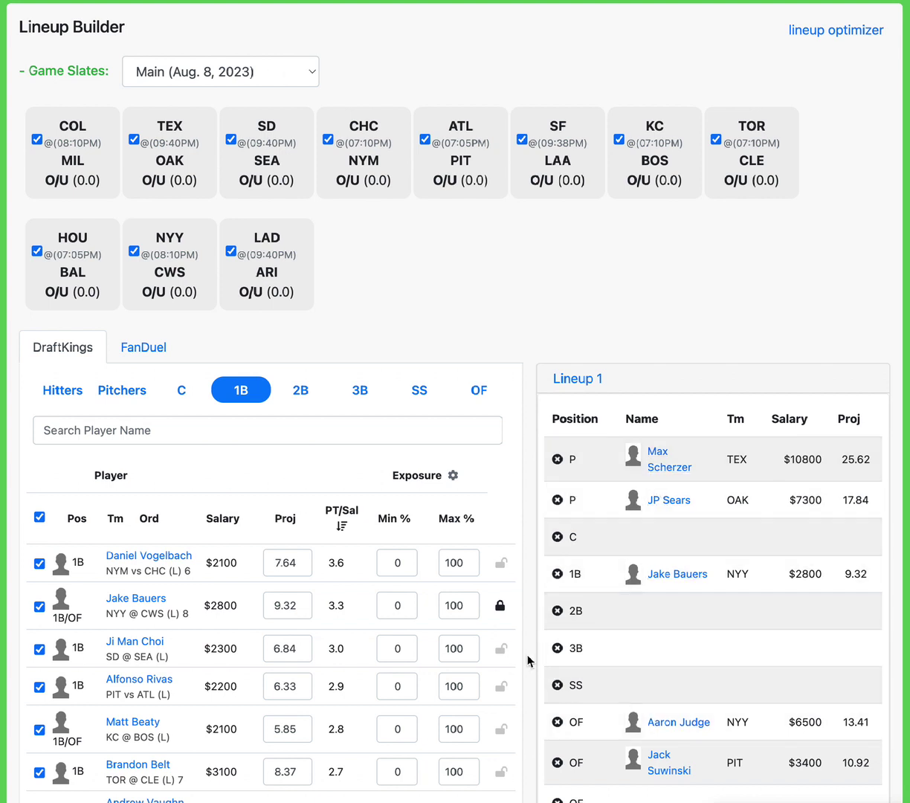
- Switch to FanDuel pitchers and compare Lucas Giolito's $8100 and JP Sears's $7400 salaries
click(147, 343)
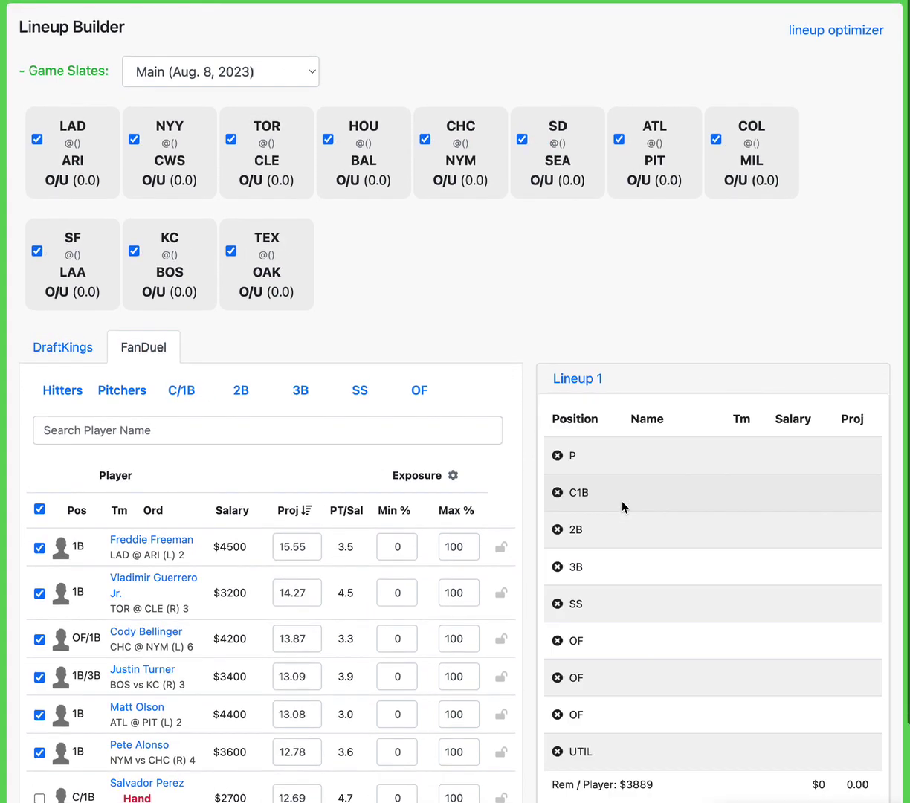
click(108, 383)
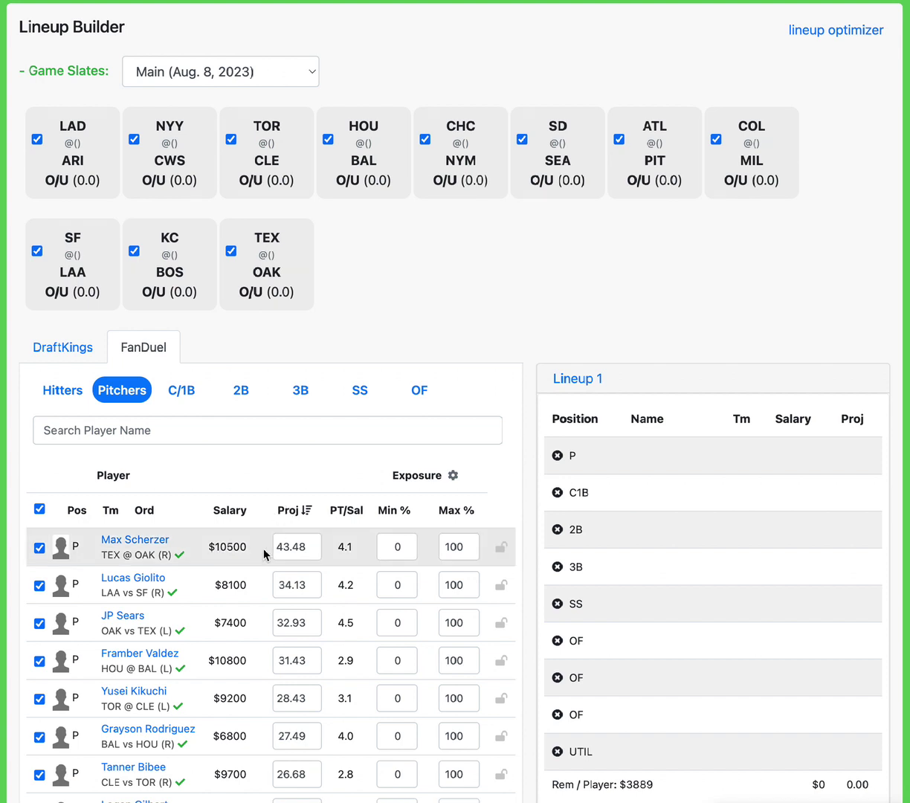
drag(216, 585, 254, 583)
click(240, 609)
click(214, 626)
drag(214, 626, 258, 626)
click(254, 625)
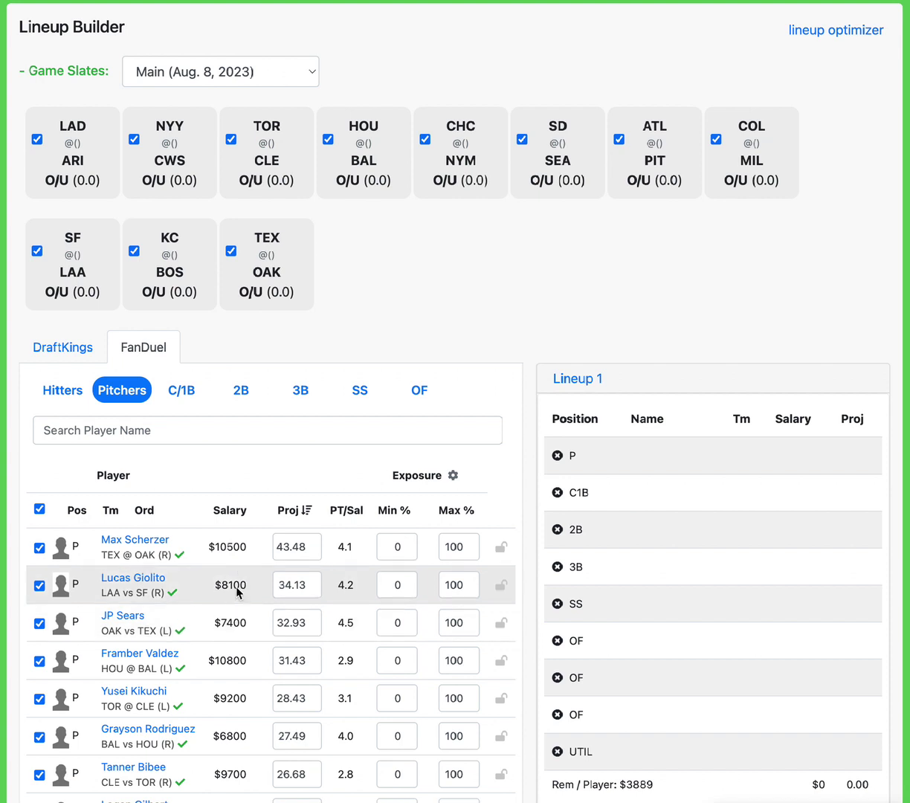
- Lock Max Scherzer at pitcher, then compare hitters Aaron Judge ($4000) and Rafael Devers ($3500)
click(500, 547)
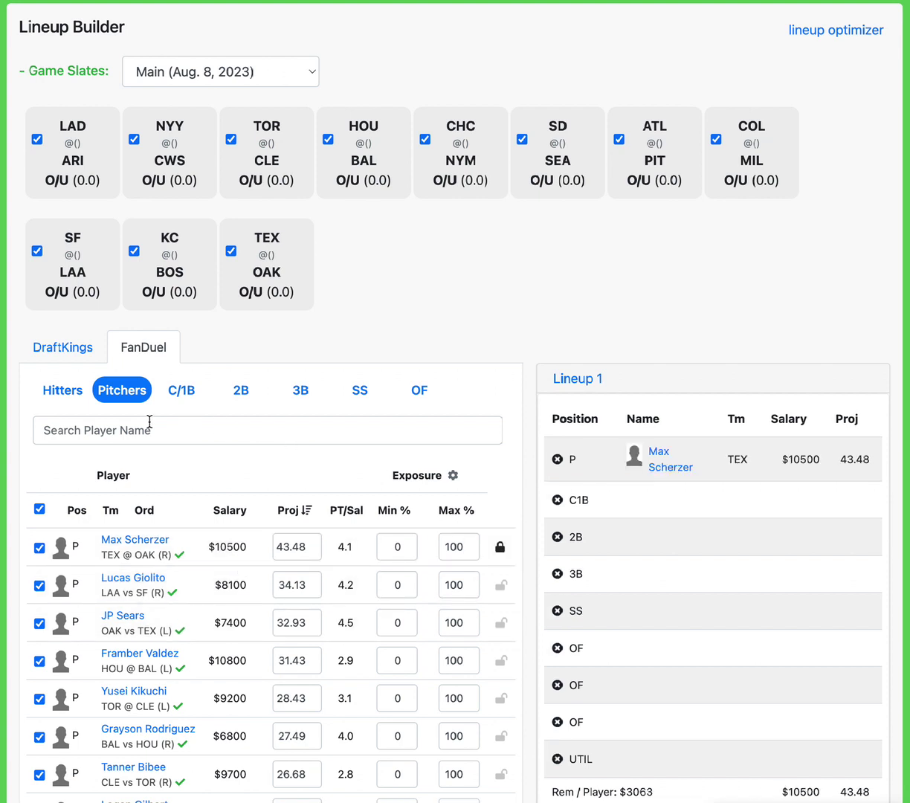
click(69, 392)
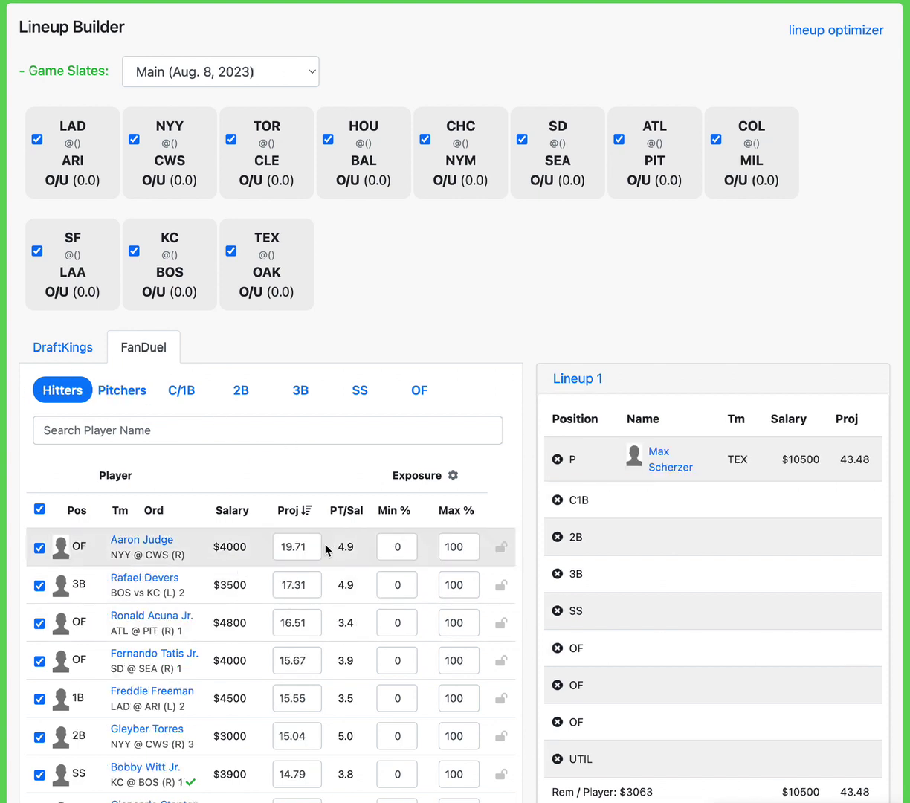
drag(208, 548, 256, 551)
click(255, 553)
drag(195, 584, 253, 587)
click(274, 597)
- Lock Jack Suwinski (PIT, $2800) in an OF slot and Triston Casas (BOS, $2800) at UTIL
scroll(234, 706, down, 3)
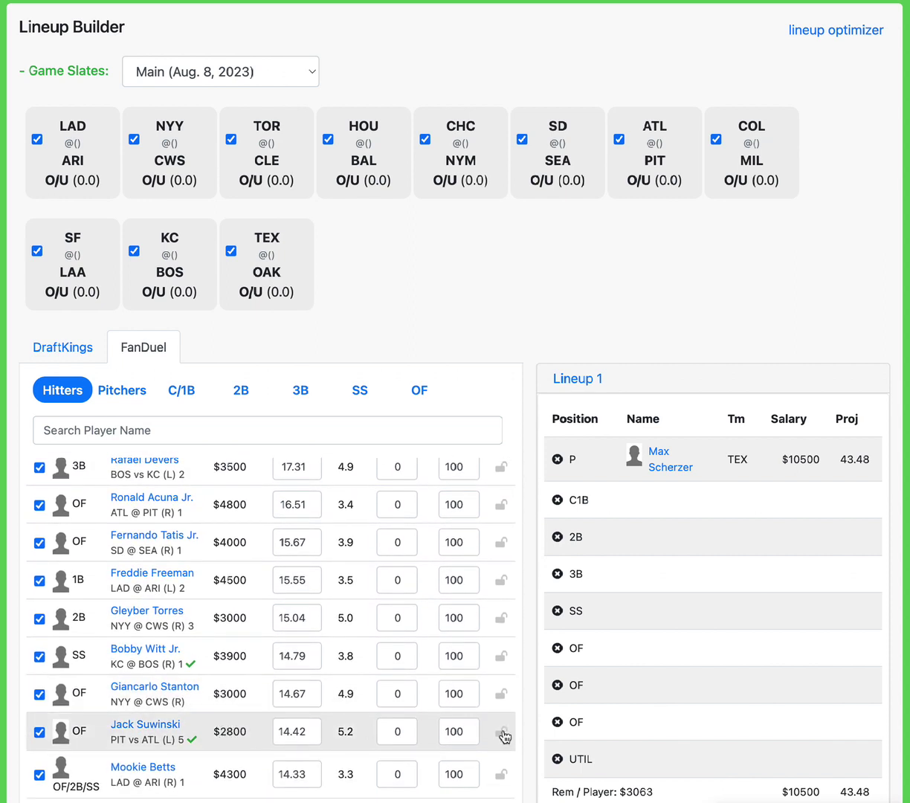
click(501, 732)
scroll(310, 707, down, 3)
scroll(310, 670, down, 7)
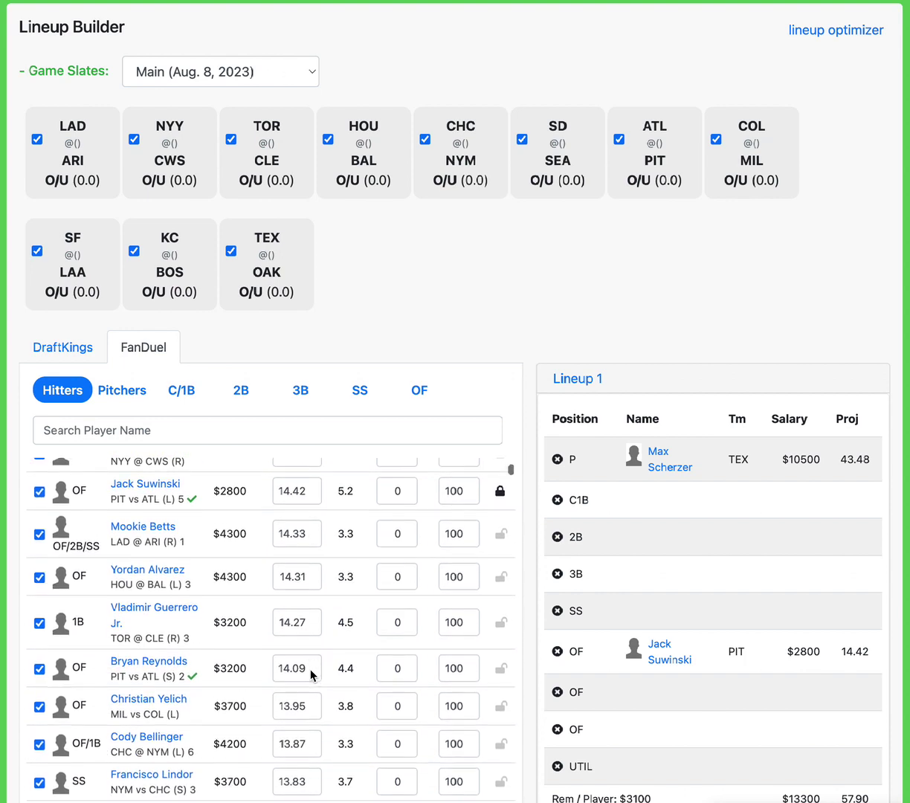
scroll(308, 674, down, 10)
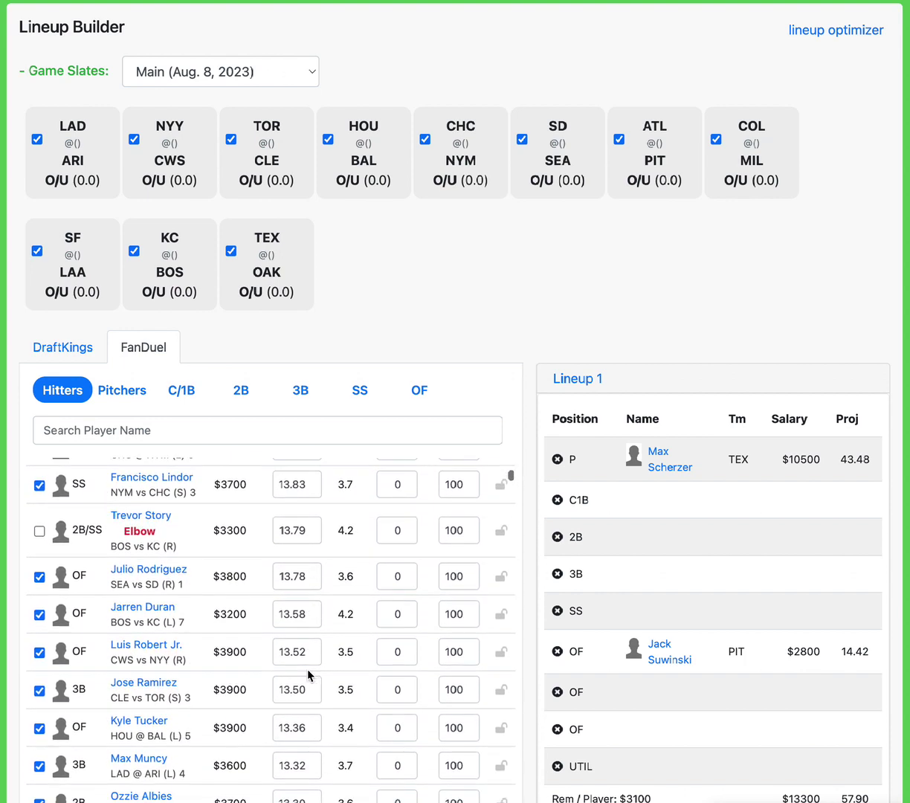
scroll(310, 674, down, 3)
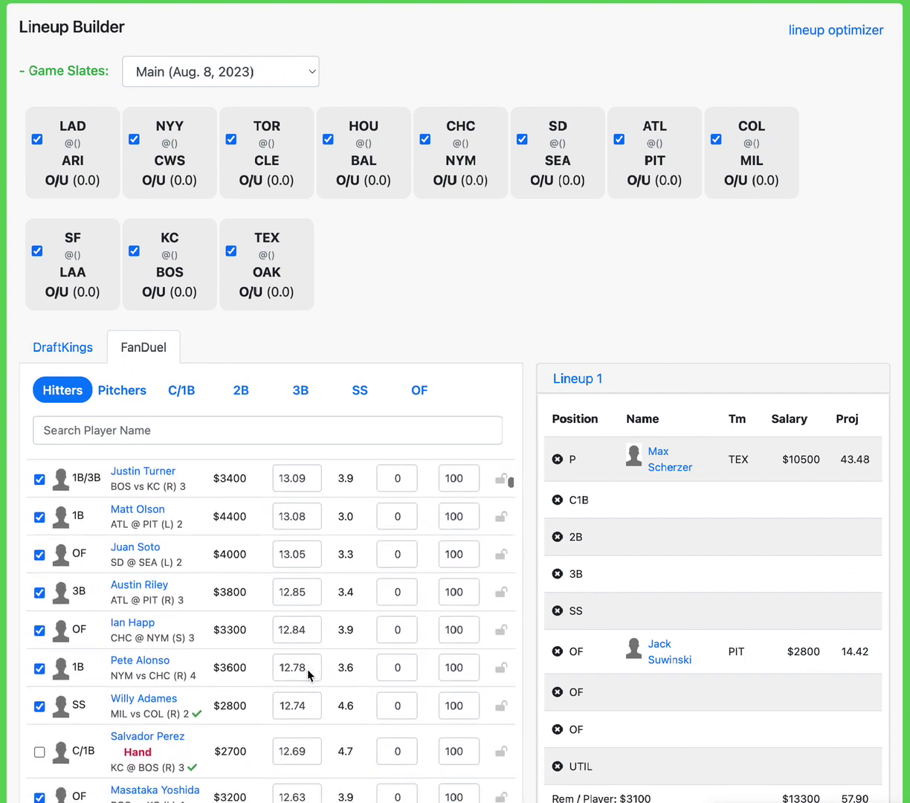
scroll(312, 676, down, 2)
scroll(313, 677, down, 1)
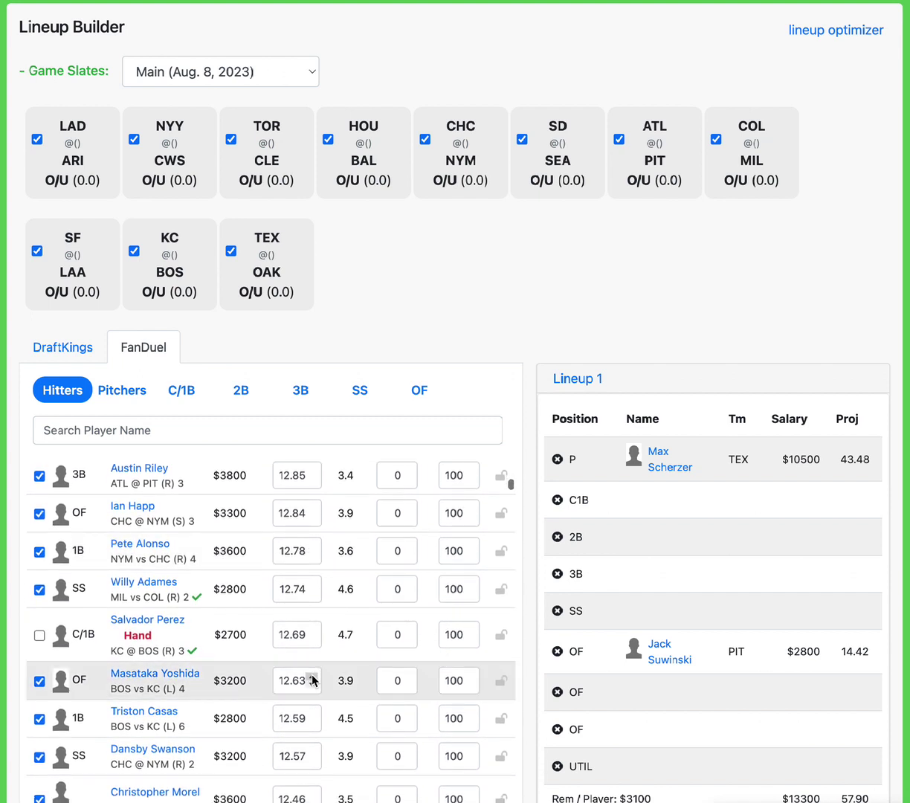
scroll(314, 677, down, 1)
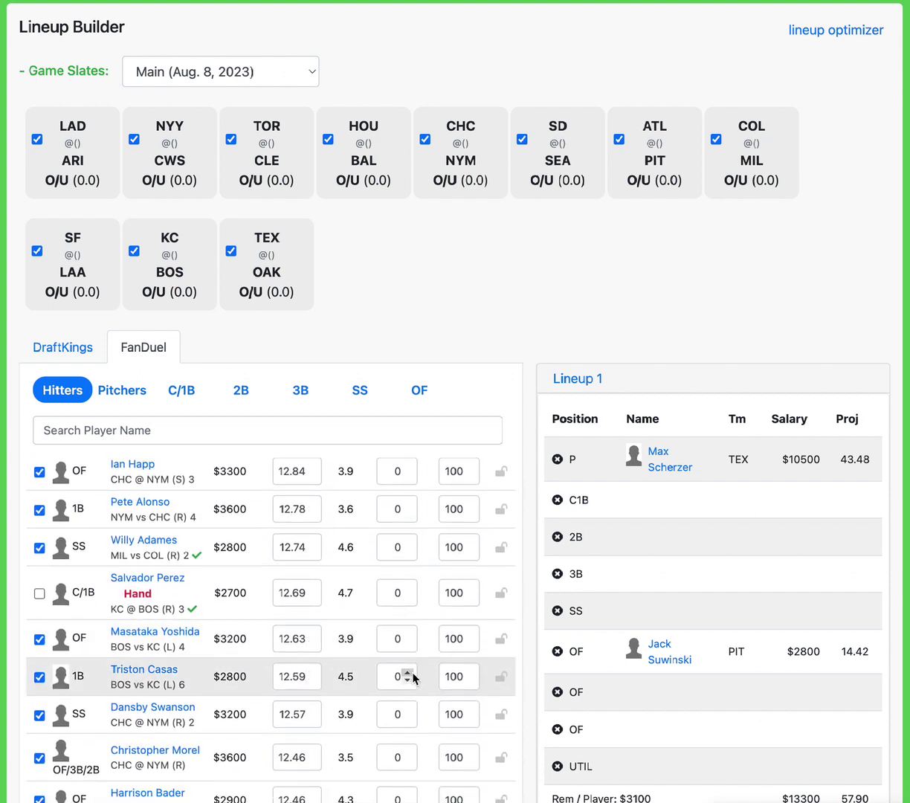
click(501, 677)
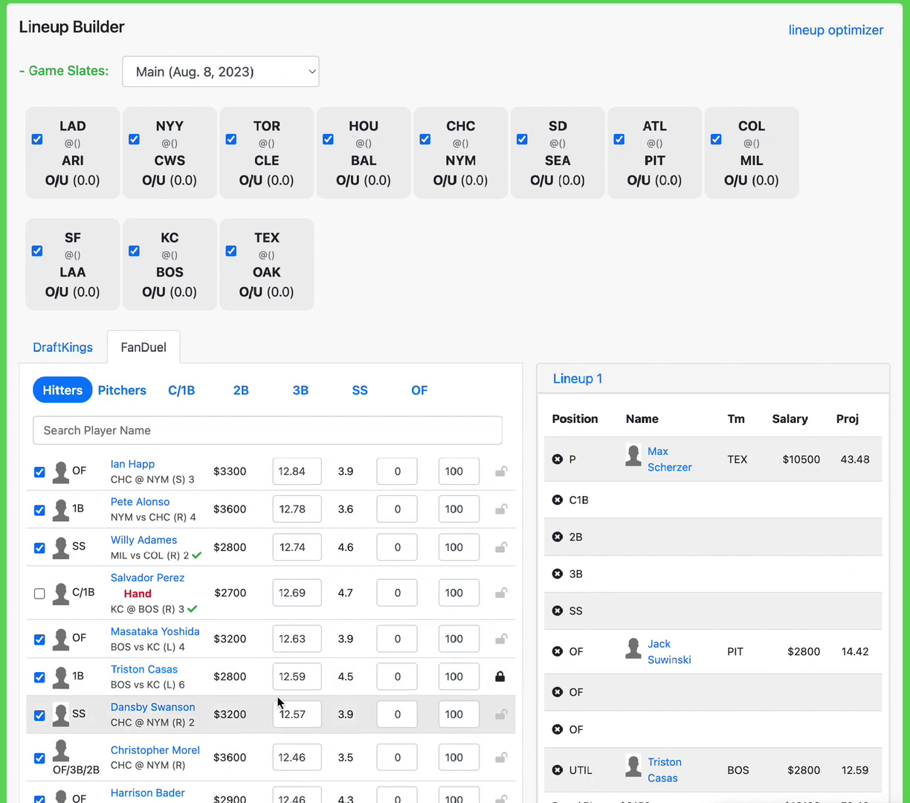
scroll(281, 700, down, 5)
scroll(284, 699, down, 3)
scroll(284, 699, down, 4)
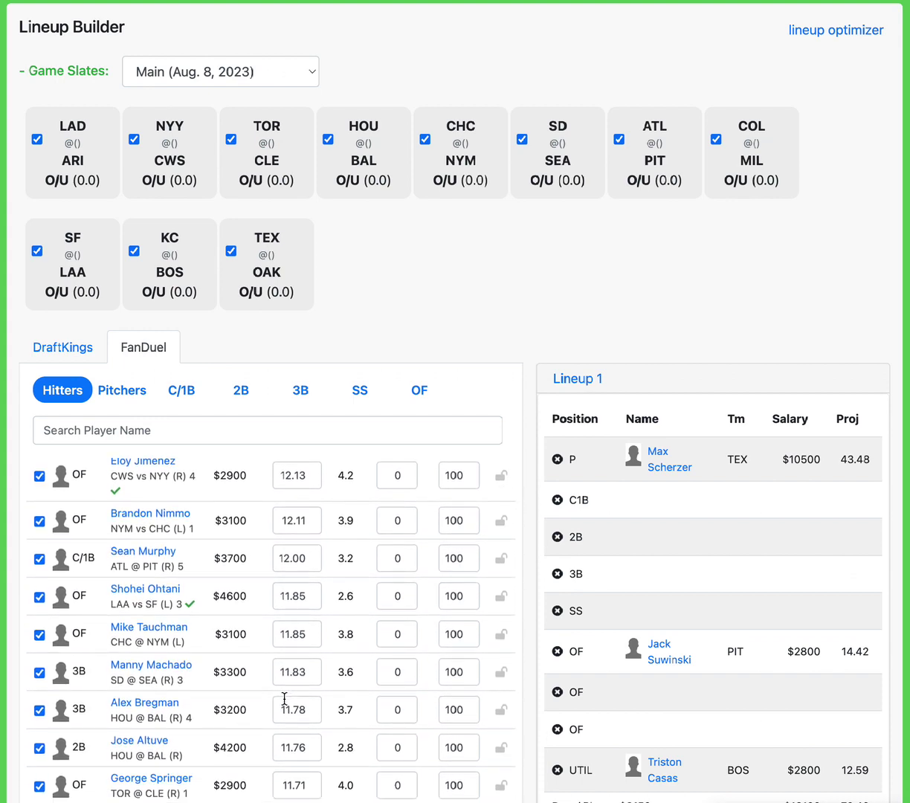
- Lock Rafael Devers (BOS, $3500) at 3B and Aaron Judge (NYY, $4000) in an OF slot
scroll(283, 695, up, 12)
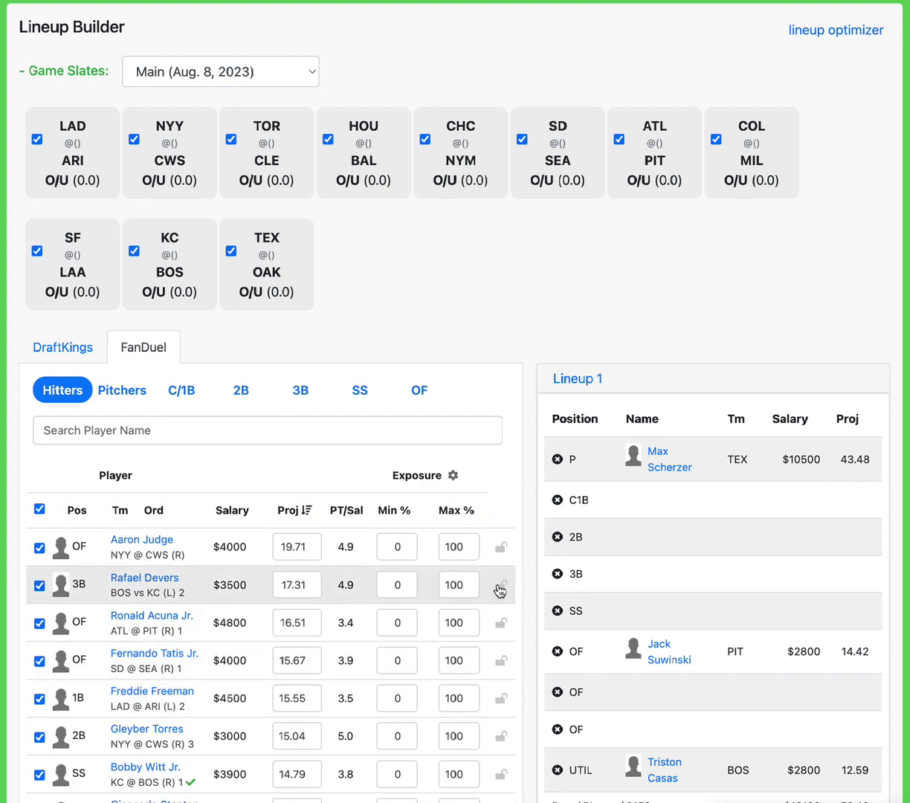
click(501, 590)
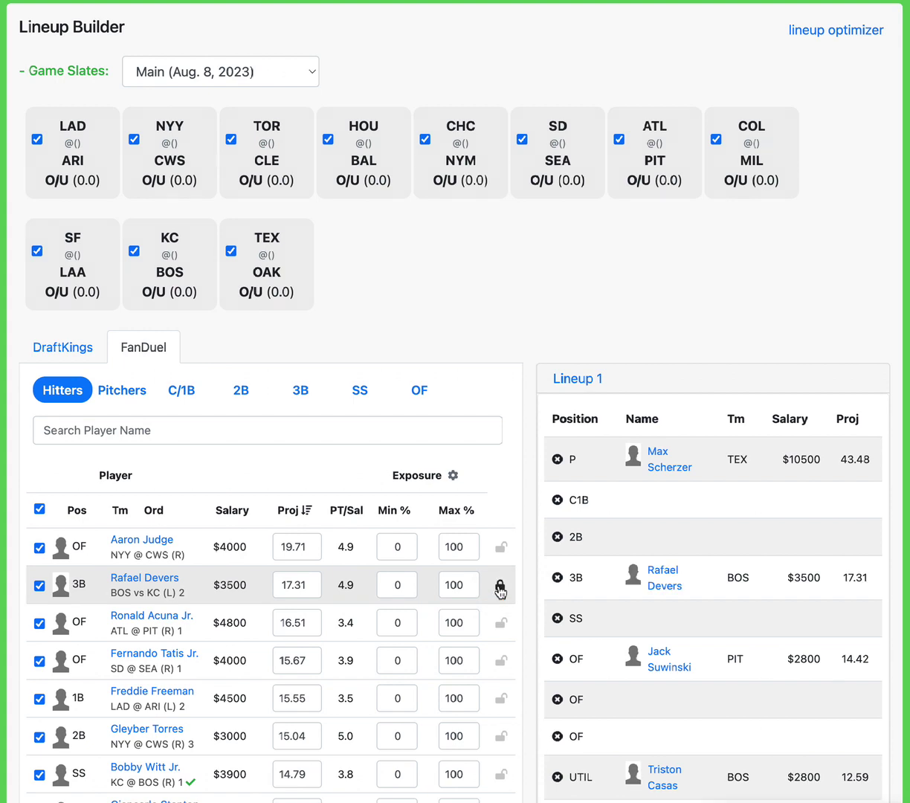
click(501, 548)
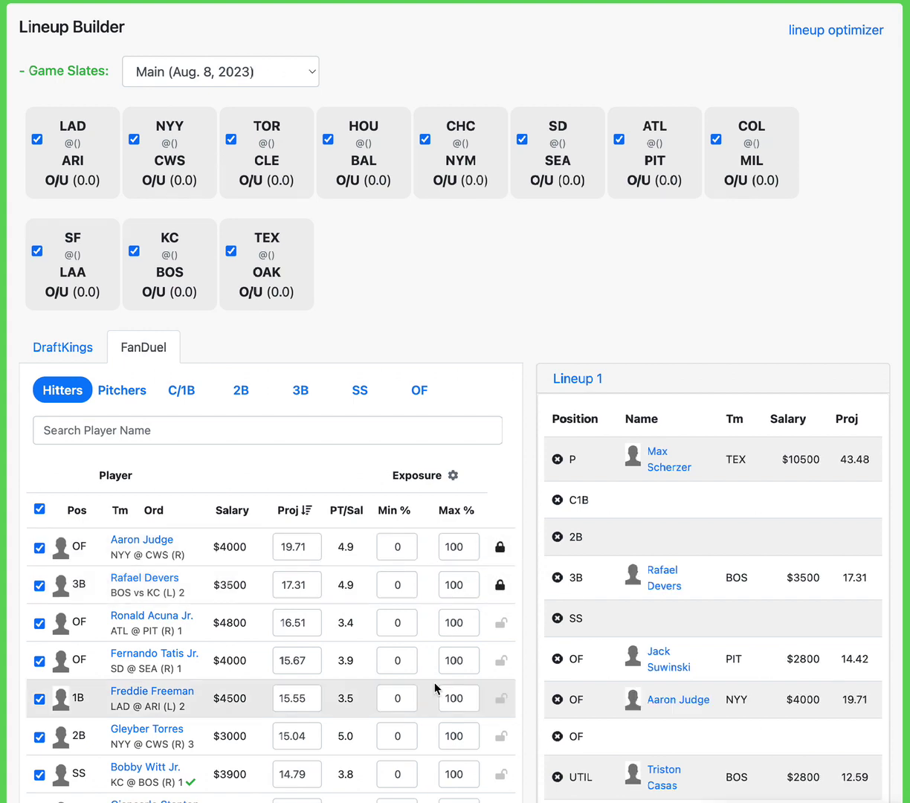
scroll(832, 648, down, 2)
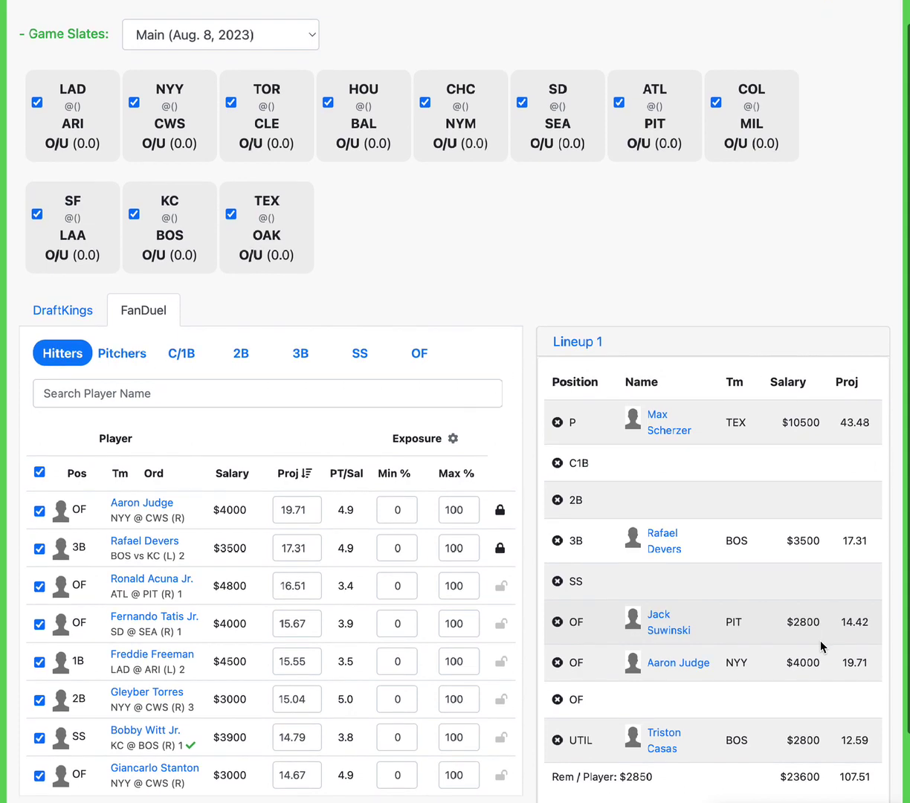
scroll(822, 646, up, 2)
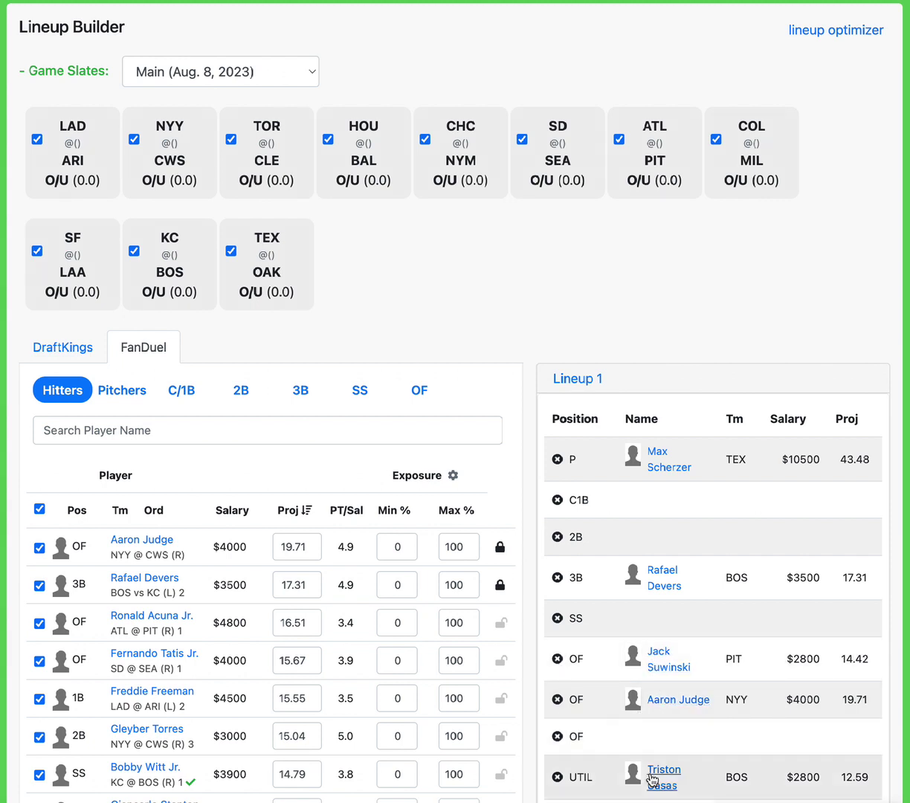
click(264, 421)
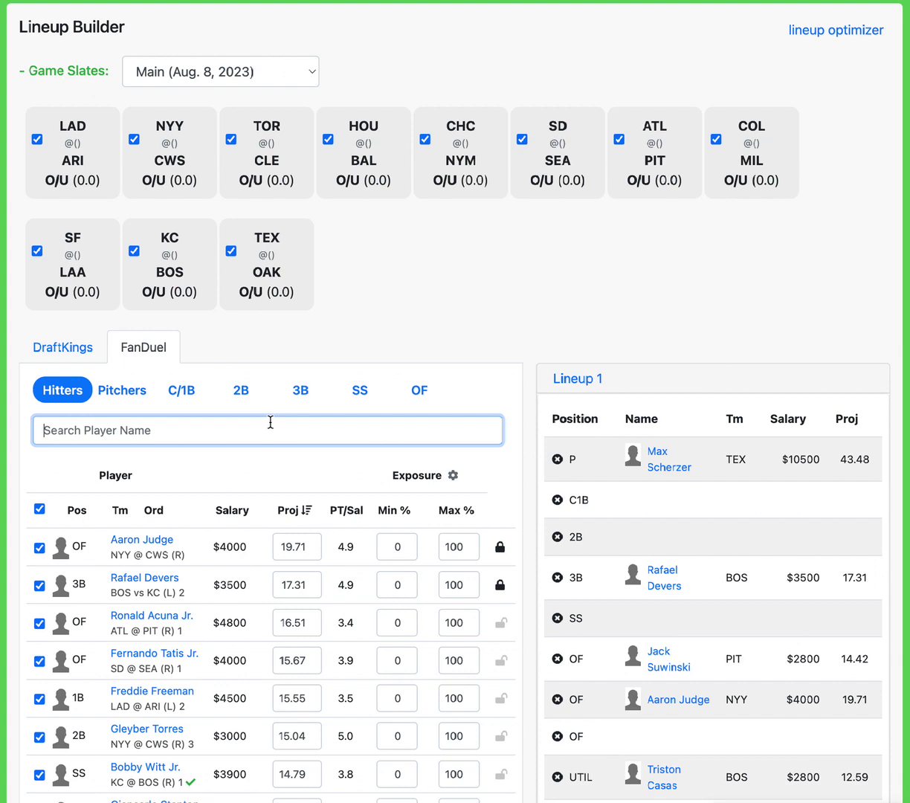
text(bauer)
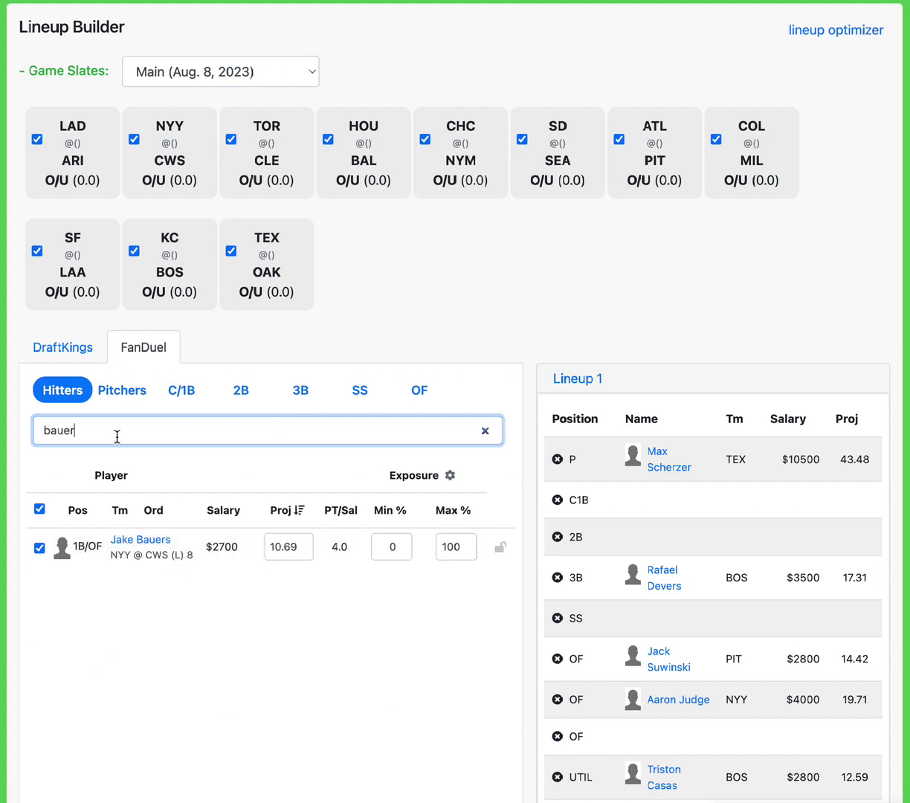
click(73, 436)
drag(72, 432, 4, 427)
key(BackSpace)
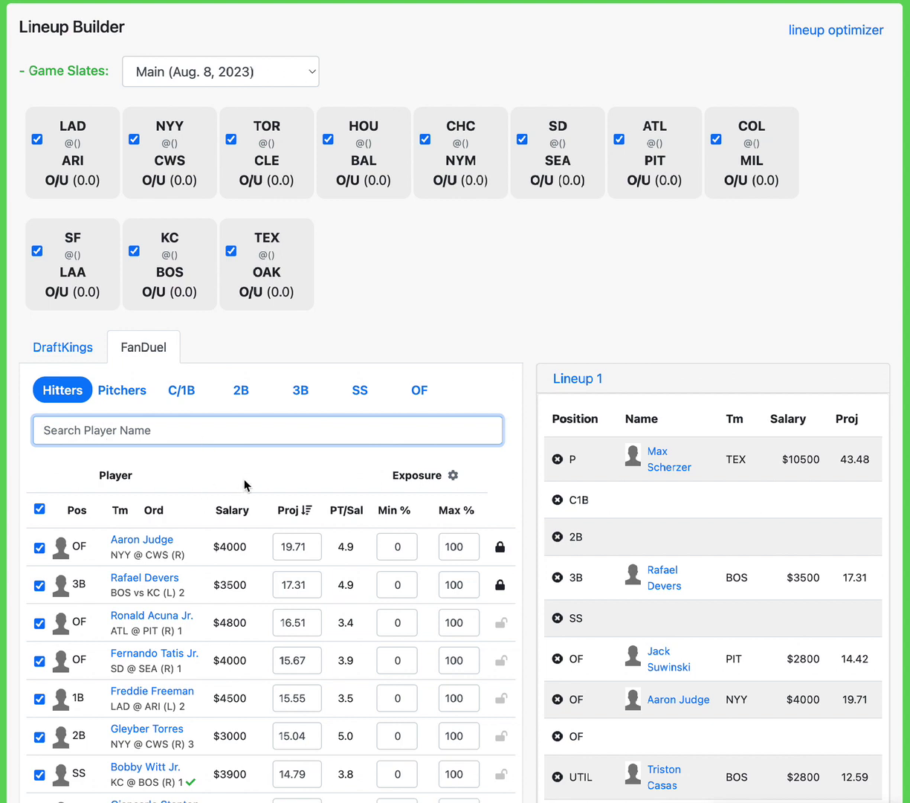